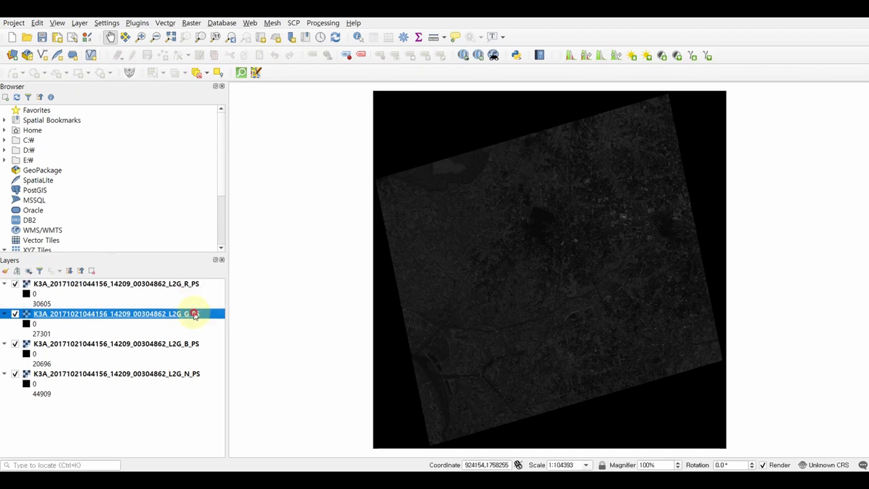
Apply a local cumulative cut stretch to the K3A red band layer ending in L2G_R_PS
{"action": "left_click", "coordinate": [194, 344]}
{"action": "left_click", "coordinate": [188, 377]}
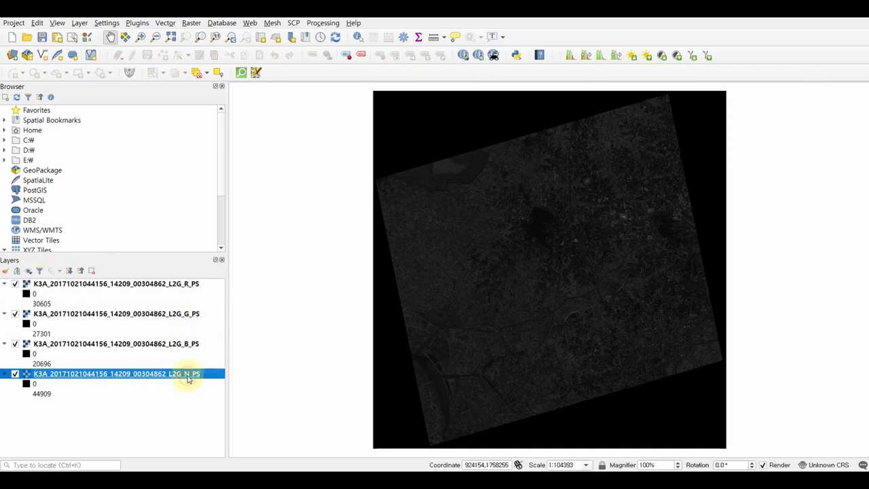
{"action": "left_click", "coordinate": [189, 288]}
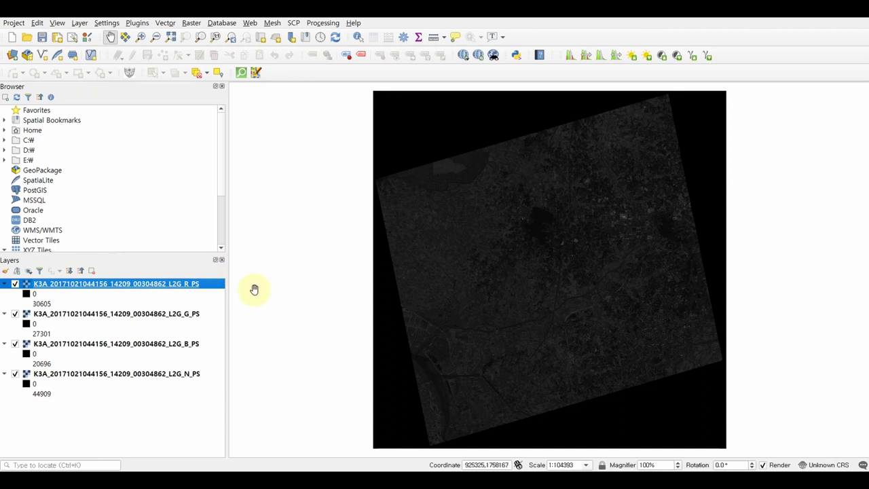
{"action": "left_click", "coordinate": [572, 55]}
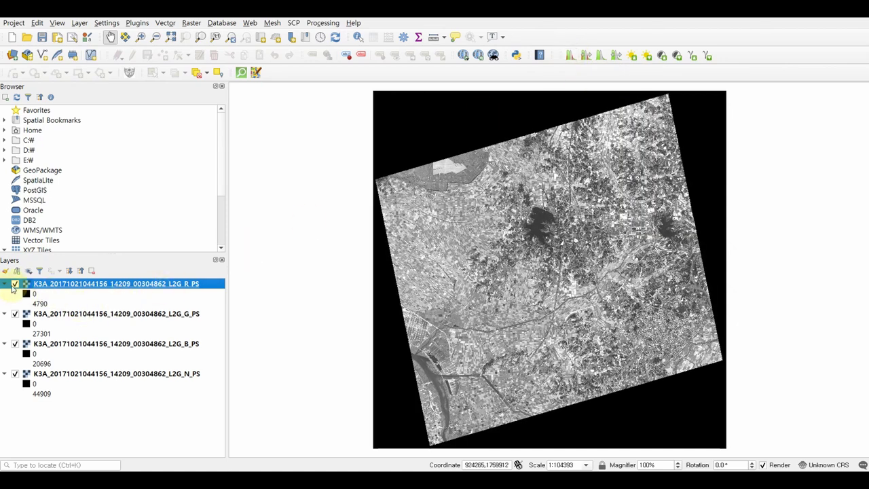
Hide the red band layer and apply a local cumulative cut stretch to the green band layer ending in L2G_G_PS
{"action": "left_click", "coordinate": [15, 285]}
{"action": "left_click", "coordinate": [87, 314]}
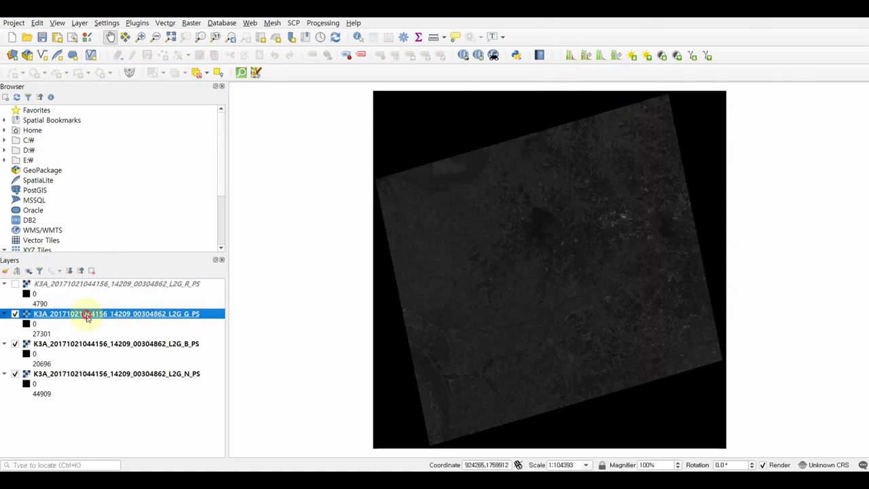
{"action": "left_click", "coordinate": [572, 56]}
{"action": "left_click", "coordinate": [6, 314]}
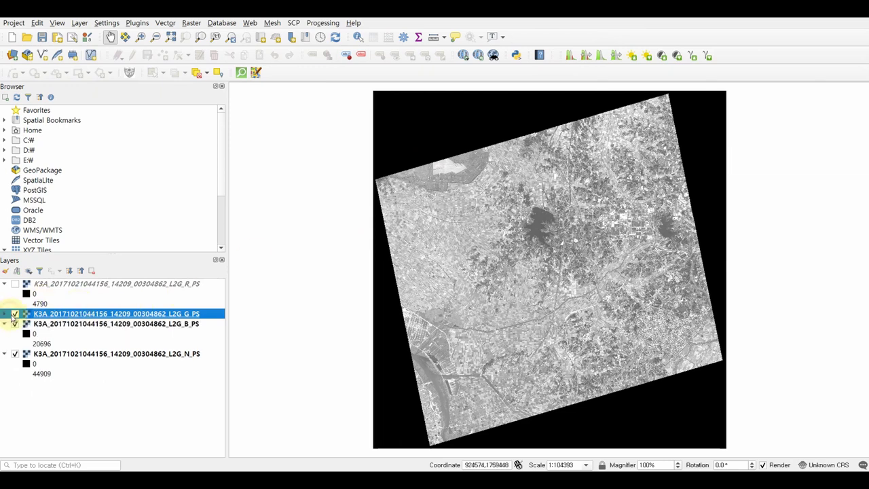
{"action": "left_click", "coordinate": [4, 313]}
Hide the green band layer and apply a local cumulative cut stretch to the blue band layer ending in L2G_B_PS
{"action": "left_click", "coordinate": [15, 313]}
{"action": "left_click", "coordinate": [69, 344]}
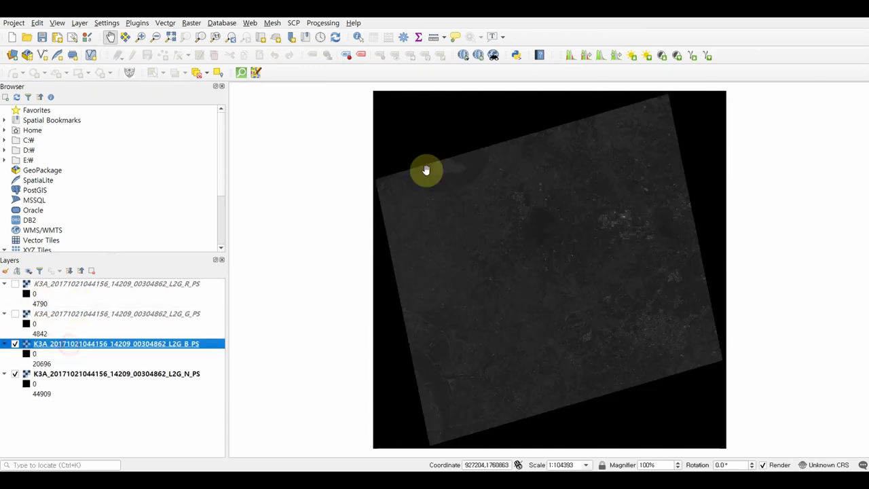
{"action": "left_click", "coordinate": [571, 55]}
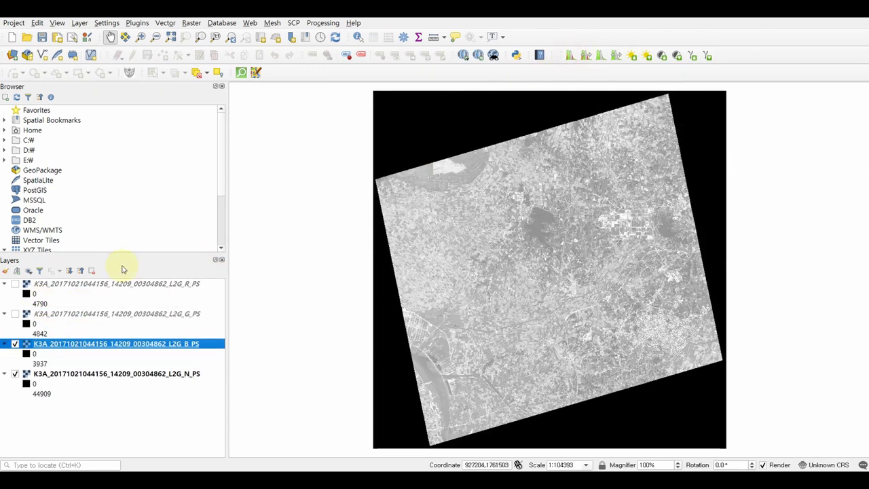
Hide the blue band layer and apply a local cumulative cut stretch to the near-infrared layer ending in L2G_N_PS
{"action": "left_click", "coordinate": [15, 343]}
{"action": "left_click", "coordinate": [87, 373]}
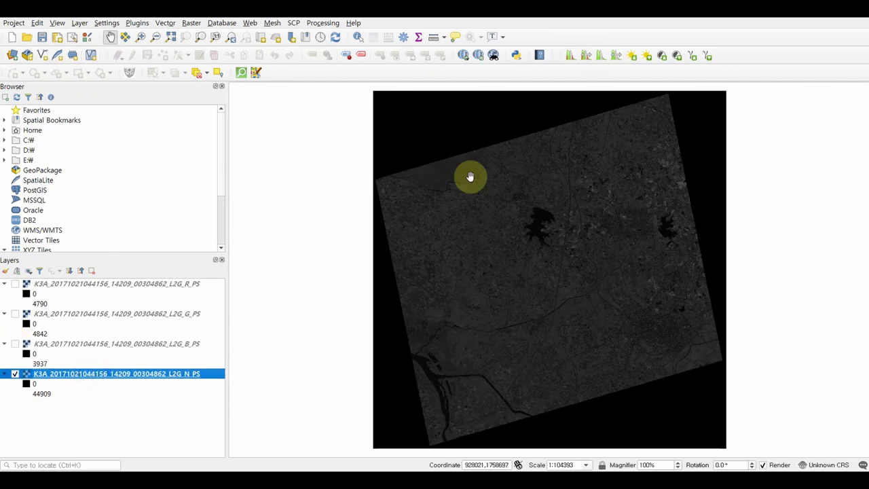
{"action": "left_click", "coordinate": [572, 56]}
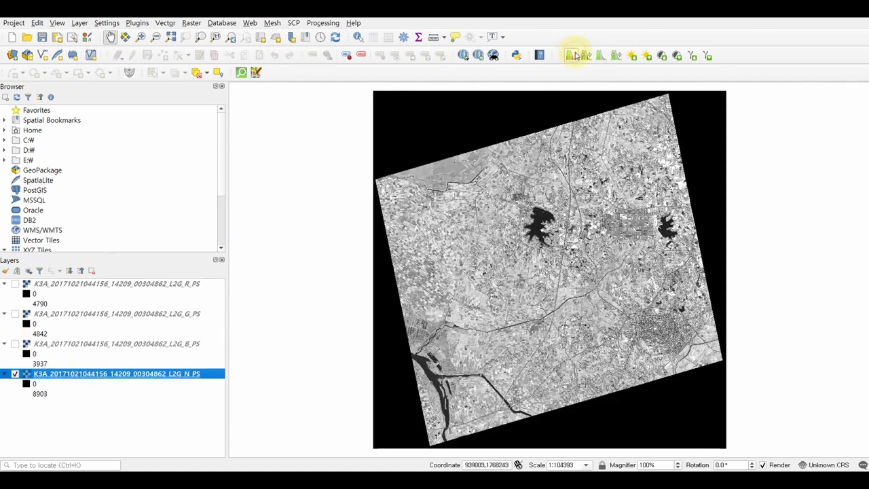
Make the red, green and blue band layers visible again
{"action": "left_click", "coordinate": [15, 284]}
{"action": "left_click", "coordinate": [14, 313]}
{"action": "left_click", "coordinate": [15, 344]}
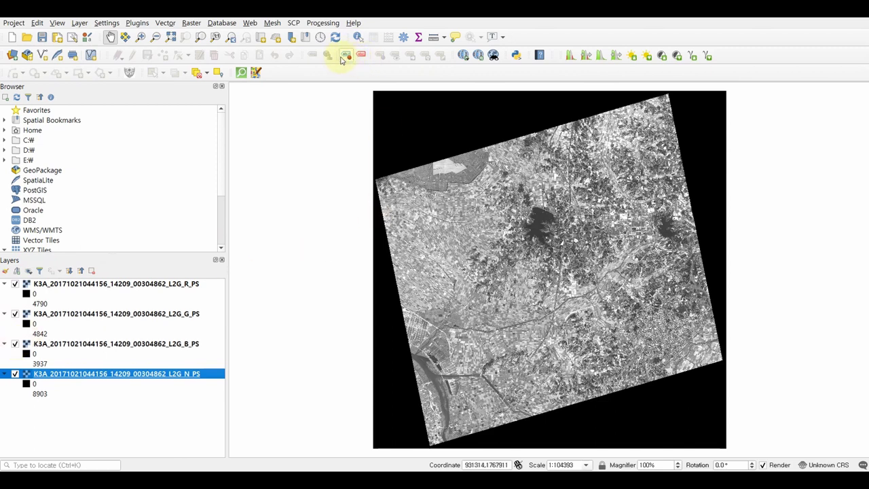
Show the Processing Toolbox and start the GDAL raster Merge tool
{"action": "left_click", "coordinate": [322, 26]}
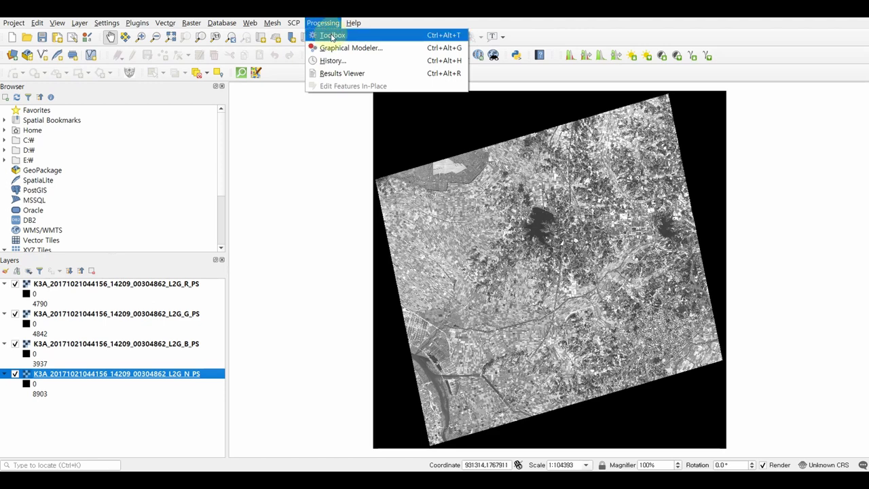
{"action": "left_click", "coordinate": [331, 36]}
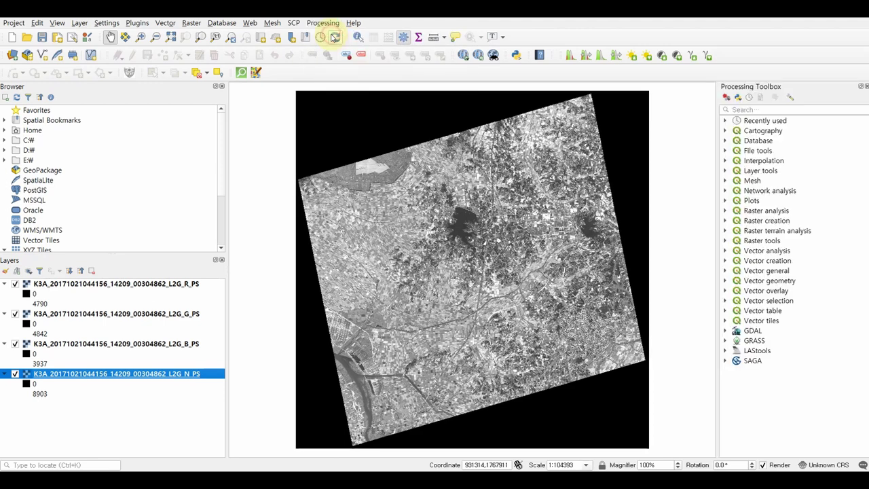
{"action": "left_click", "coordinate": [738, 110]}
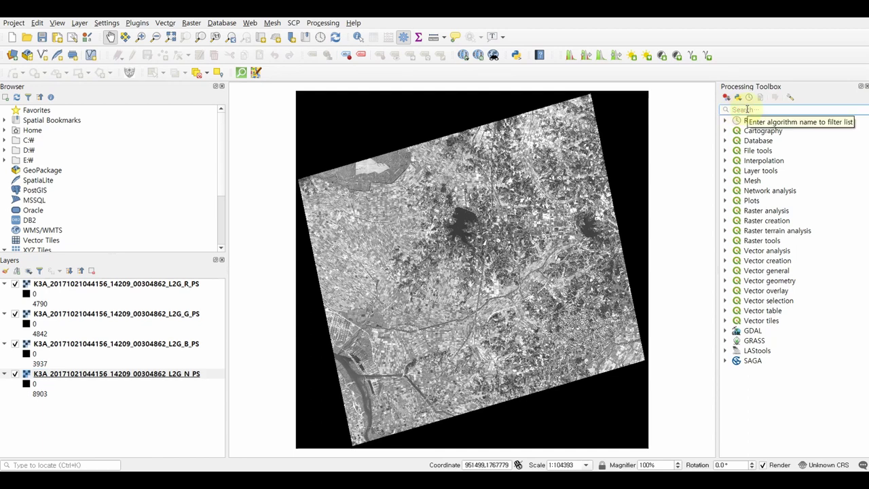
{"action": "left_click", "coordinate": [725, 331]}
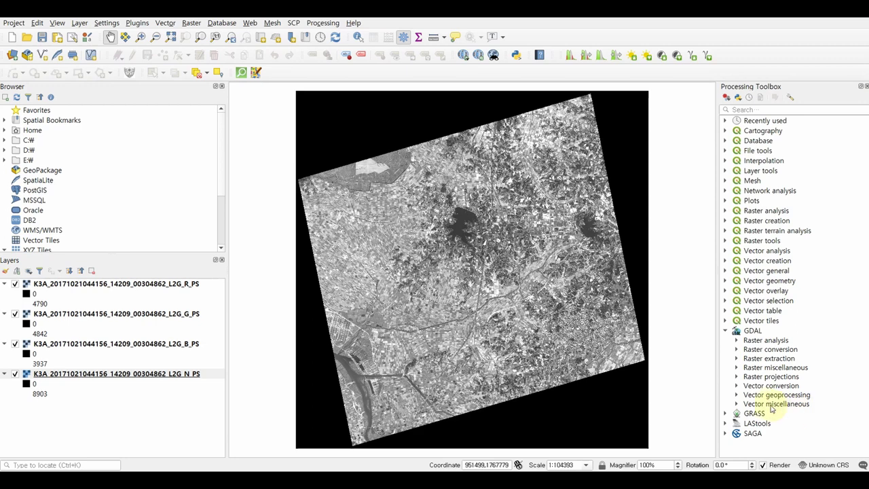
{"action": "left_click", "coordinate": [750, 330]}
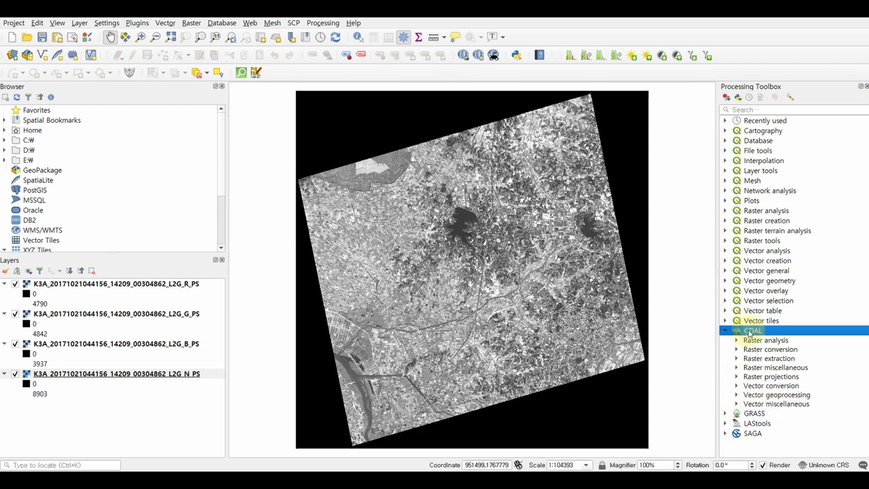
{"action": "left_click", "coordinate": [754, 368]}
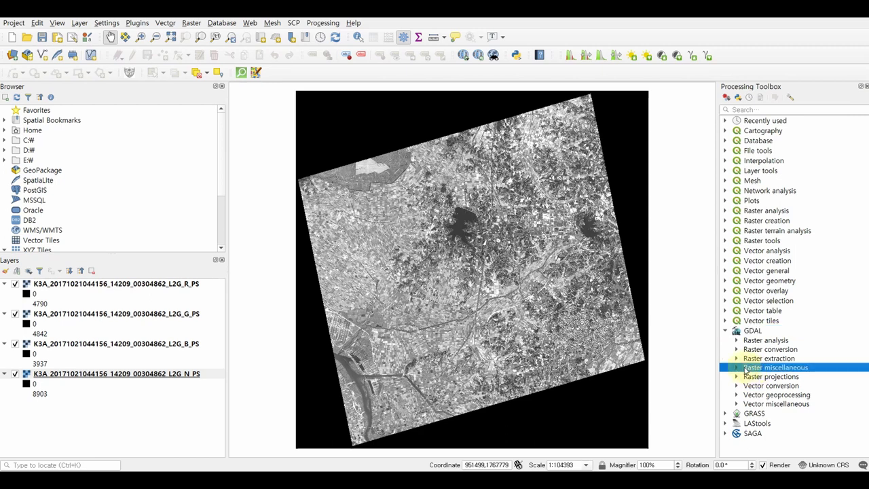
{"action": "double_click", "coordinate": [754, 368]}
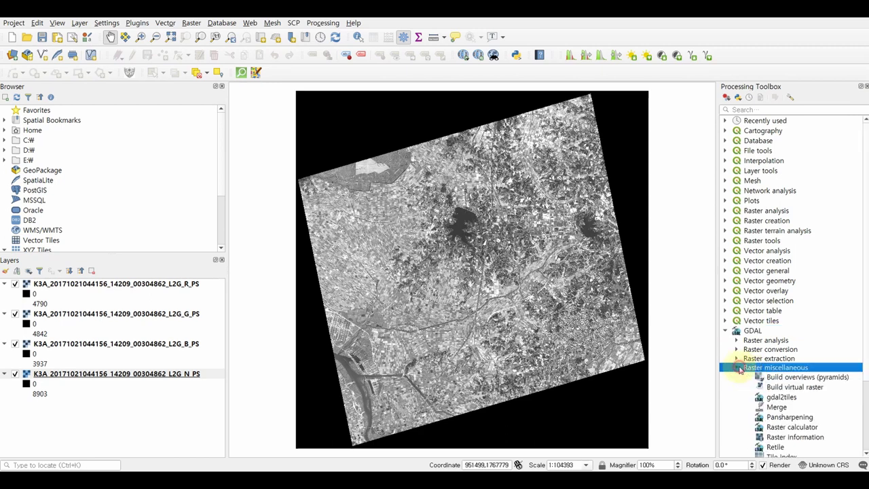
{"action": "double_click", "coordinate": [774, 407]}
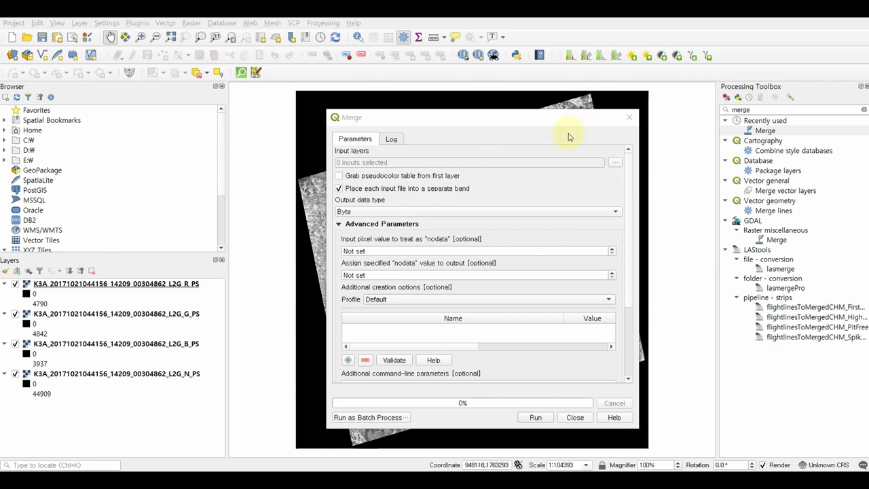
Choose all four K3A band layers as the Merge inputs, ordered R, G, B, N
{"action": "left_click", "coordinate": [615, 166]}
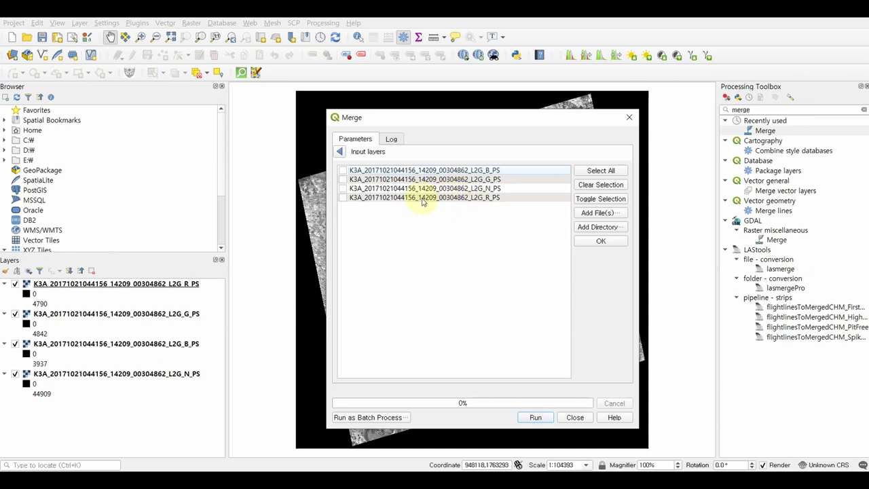
{"action": "left_click", "coordinate": [446, 197]}
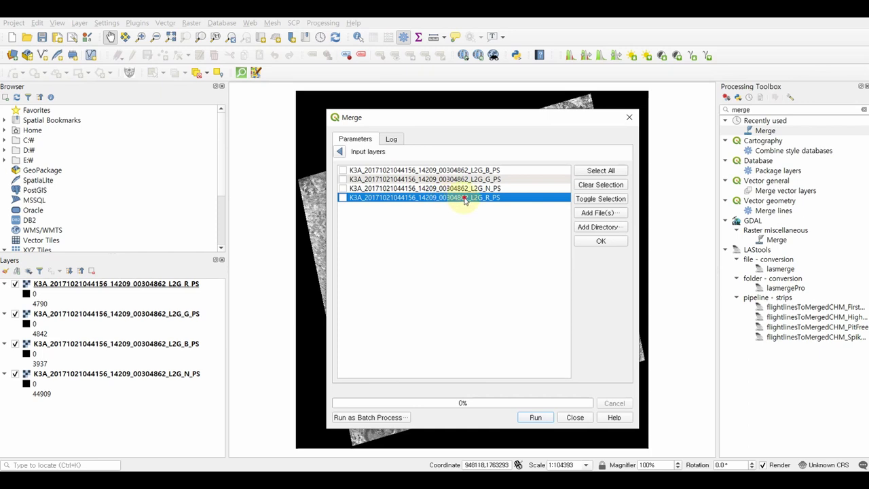
{"action": "left_click_drag", "start_coordinate": [466, 201], "coordinate": [471, 174]}
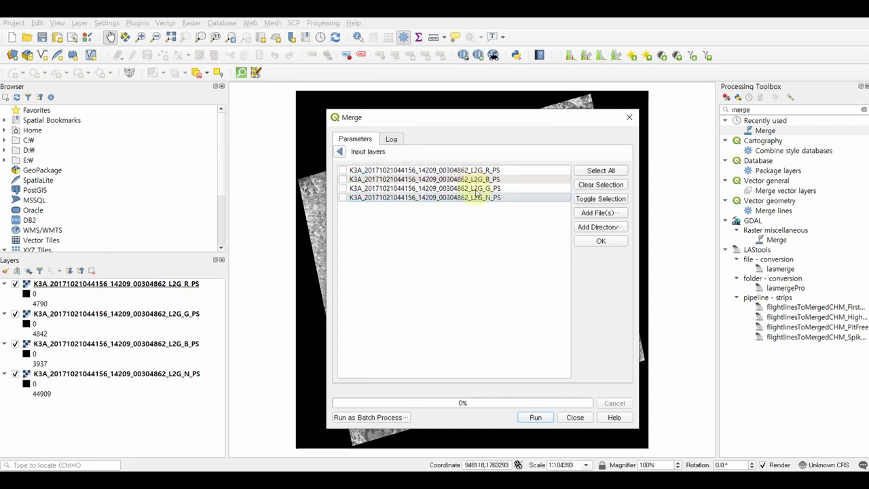
{"action": "left_click", "coordinate": [474, 190]}
{"action": "left_click_drag", "start_coordinate": [470, 190], "coordinate": [488, 203]}
{"action": "left_click", "coordinate": [591, 172]}
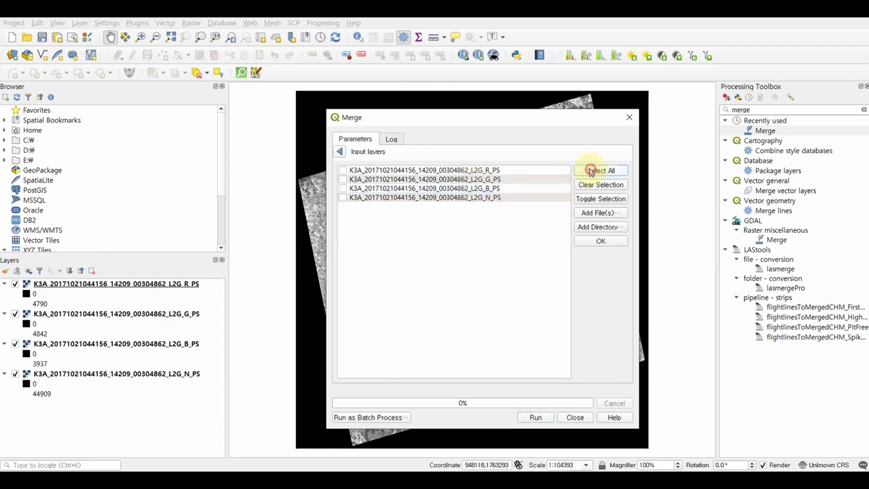
{"action": "left_click", "coordinate": [599, 245]}
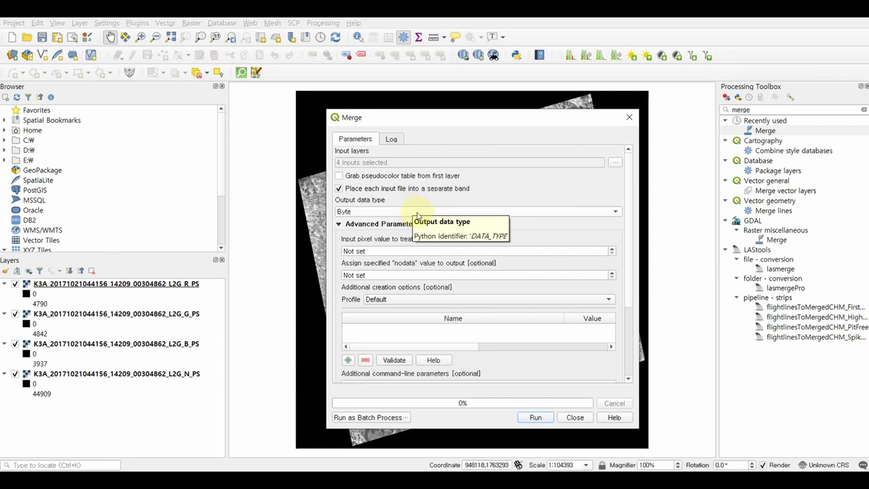
Set the output data type to UInt16, run the merge to a temporary file and close the Merge dialog
{"action": "left_click", "coordinate": [411, 212]}
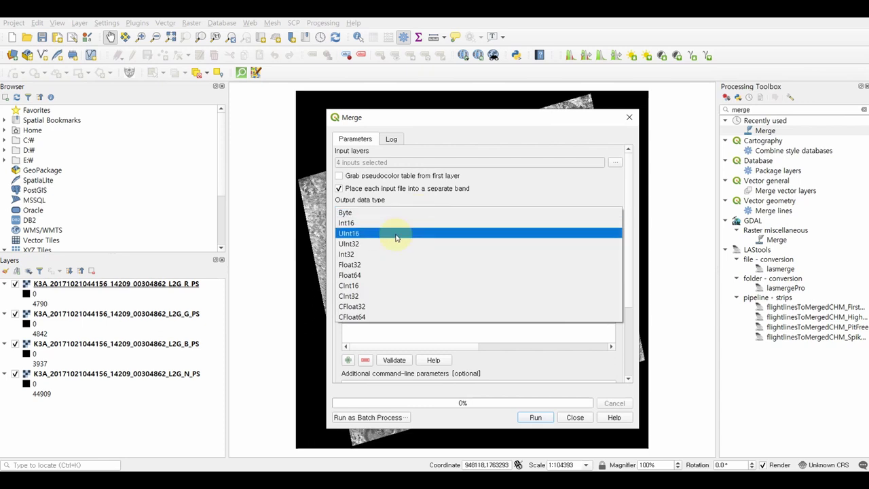
{"action": "left_click", "coordinate": [397, 237]}
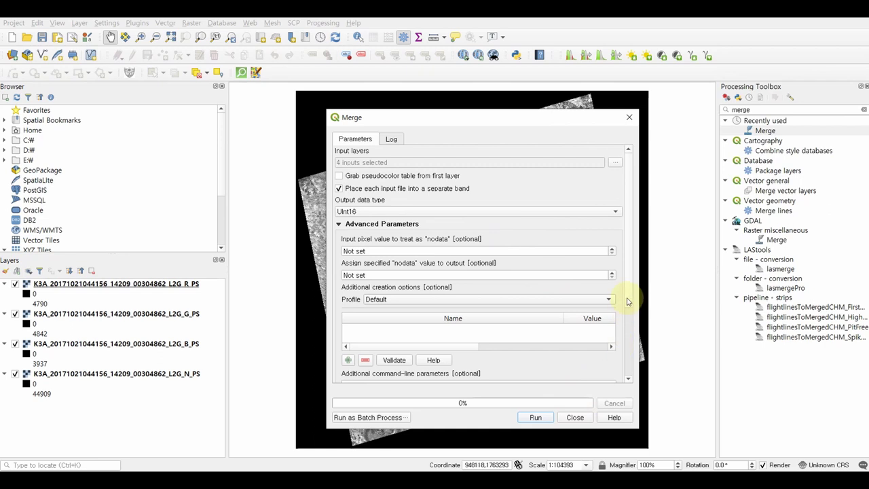
{"action": "left_click_drag", "start_coordinate": [629, 300], "coordinate": [630, 343]}
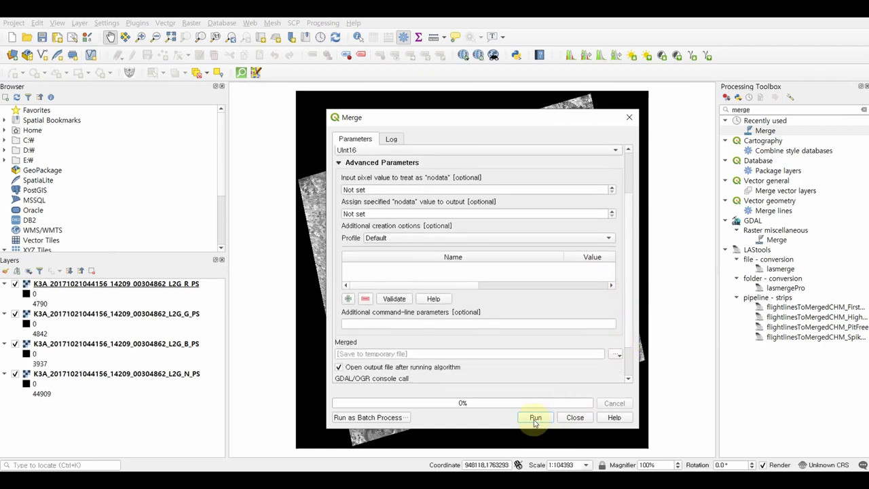
{"action": "left_click", "coordinate": [536, 418]}
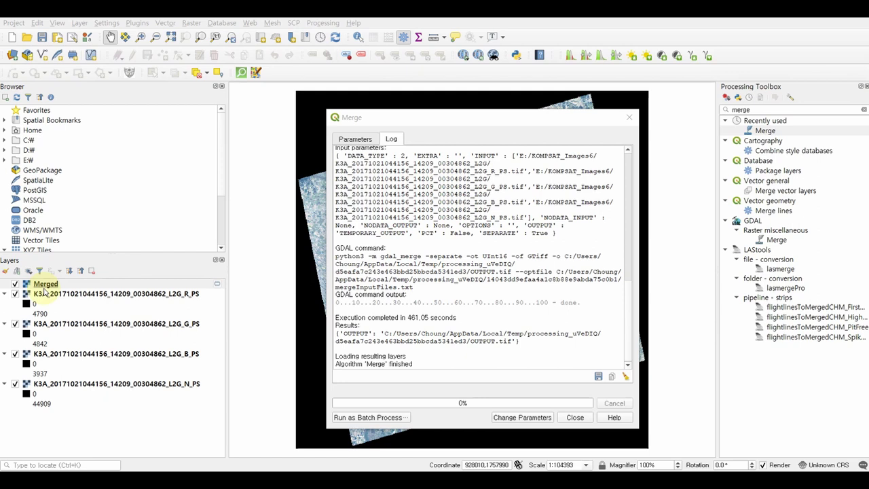
{"action": "left_click", "coordinate": [577, 419]}
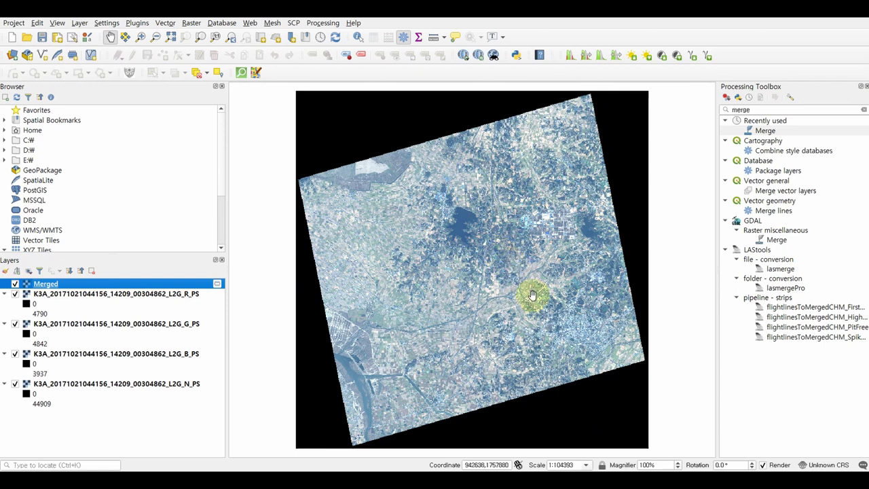
Apply a local cumulative cut stretch to the Merged layer, based on the farmland around the road junction
{"action": "scroll", "coordinate": [531, 296], "scroll_direction": "up", "scroll_amount": 2}
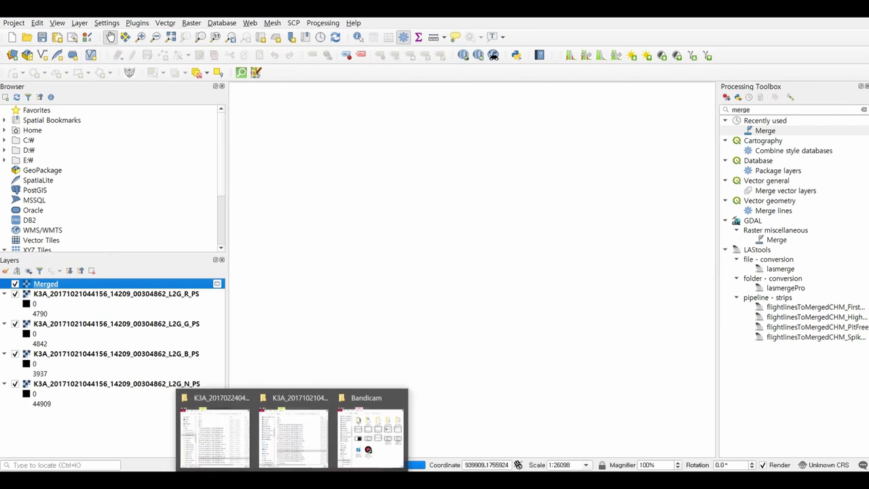
{"action": "mouse_move", "coordinate": [366, 441]}
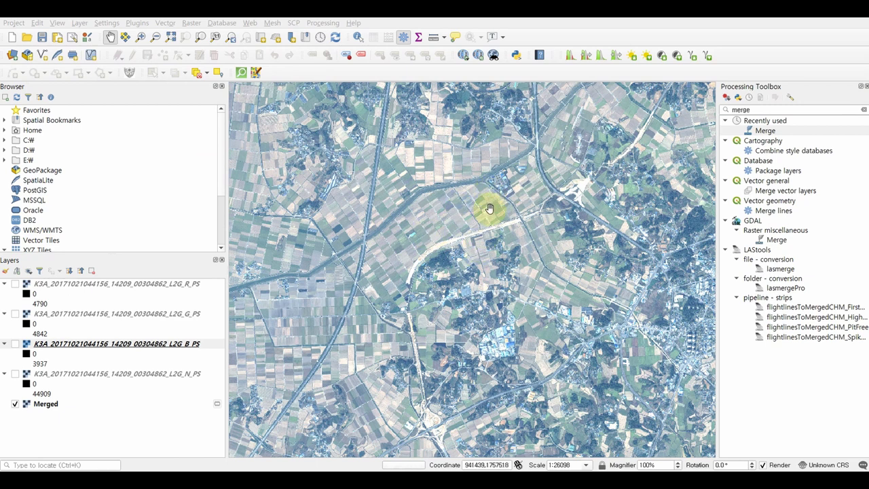
{"action": "scroll", "coordinate": [489, 231], "scroll_direction": "up", "scroll_amount": 2}
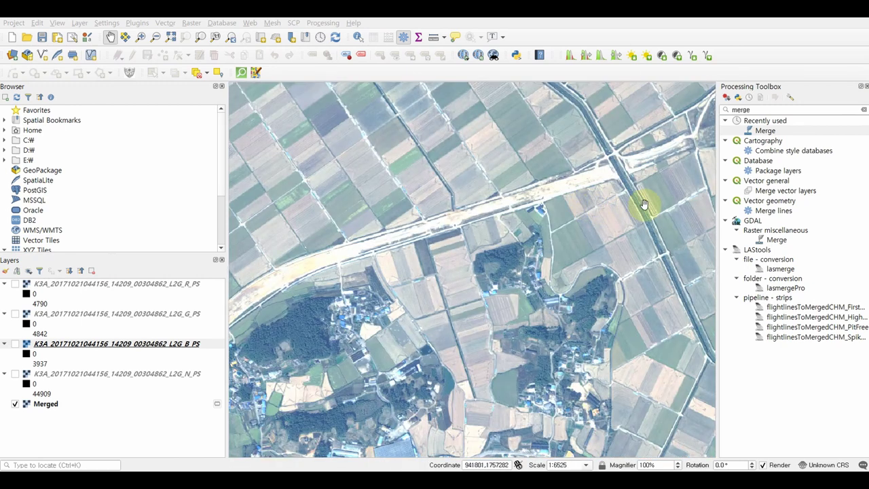
{"action": "left_click_drag", "start_coordinate": [623, 206], "coordinate": [456, 311]}
{"action": "left_click_drag", "start_coordinate": [528, 210], "coordinate": [471, 258]}
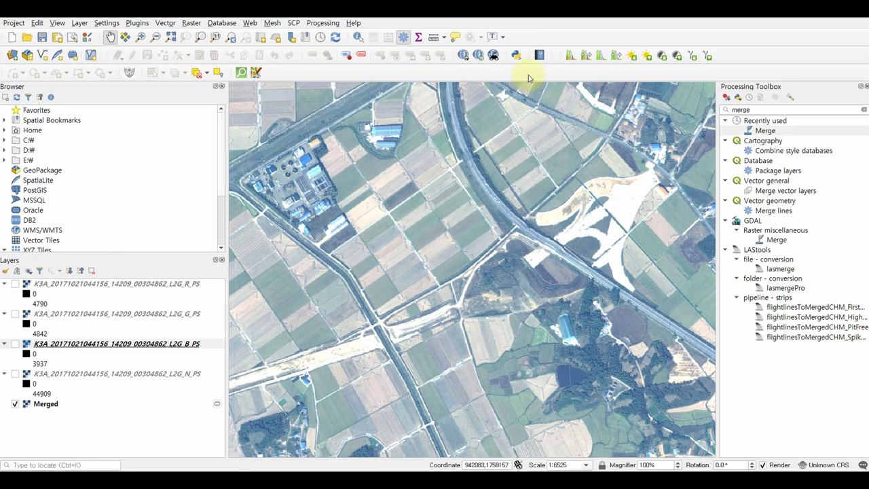
{"action": "left_click", "coordinate": [46, 406]}
{"action": "left_click", "coordinate": [569, 58]}
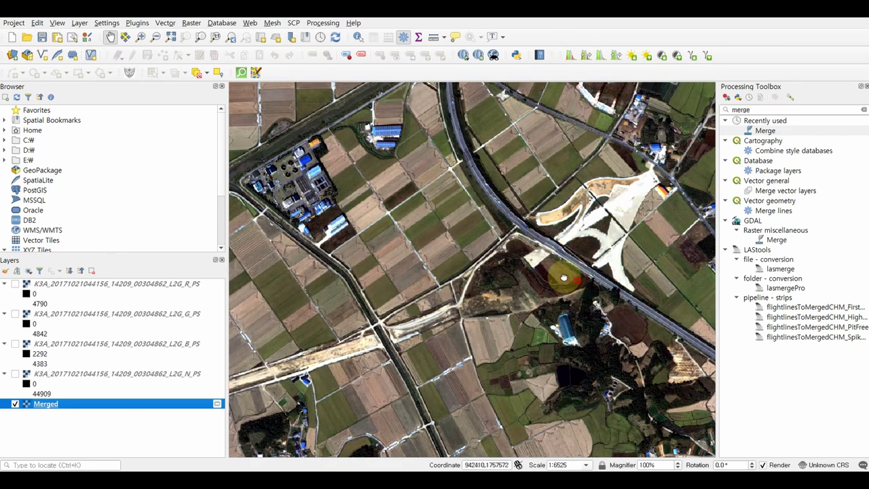
Examine the fields, roads and built-up areas in the stretched Merged image
{"action": "left_click_drag", "start_coordinate": [563, 271], "coordinate": [451, 269]}
{"action": "left_click_drag", "start_coordinate": [511, 362], "coordinate": [369, 271]}
{"action": "left_click_drag", "start_coordinate": [559, 380], "coordinate": [548, 215]}
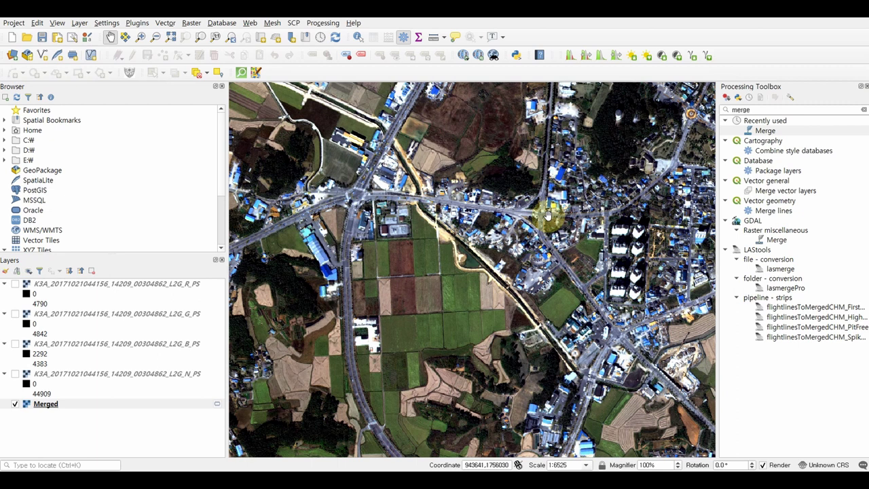
{"action": "left_click_drag", "start_coordinate": [609, 268], "coordinate": [432, 159]}
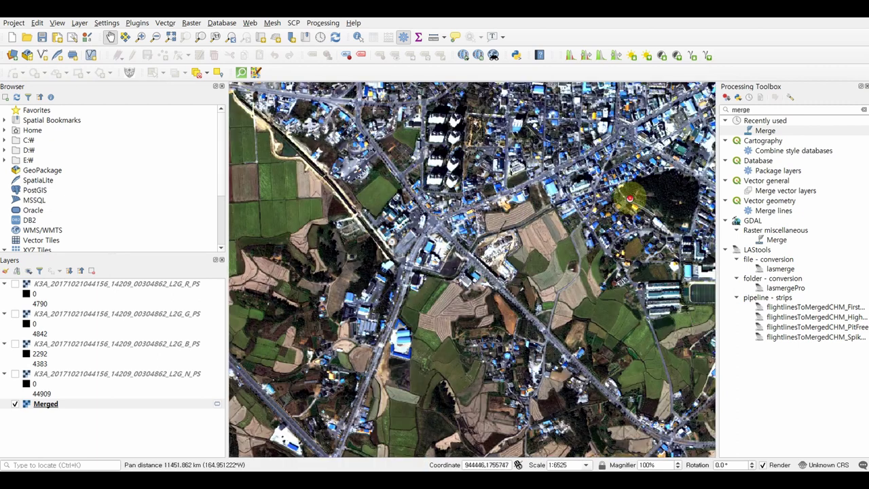
Inspect the stretched colors of the Merged image across the dense town, the southern farmland and forest, and the industrial complex to the west
{"action": "left_click_drag", "start_coordinate": [646, 194], "coordinate": [469, 262]}
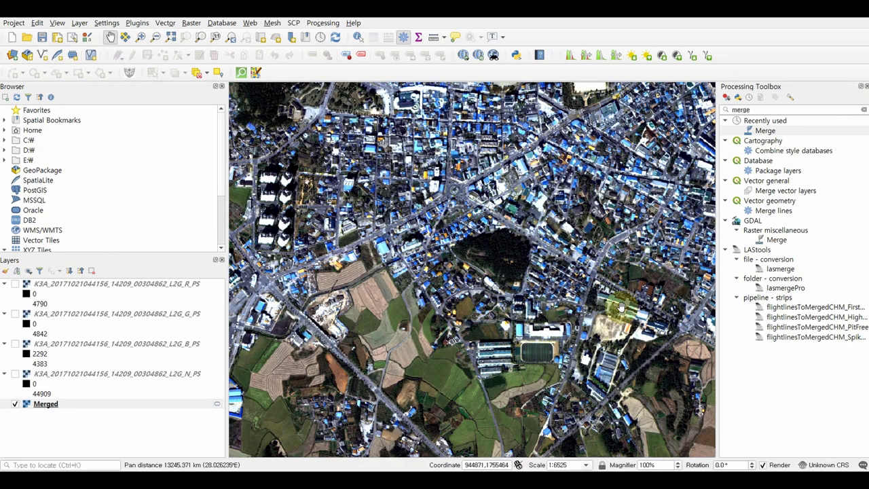
{"action": "left_click_drag", "start_coordinate": [628, 273], "coordinate": [428, 266]}
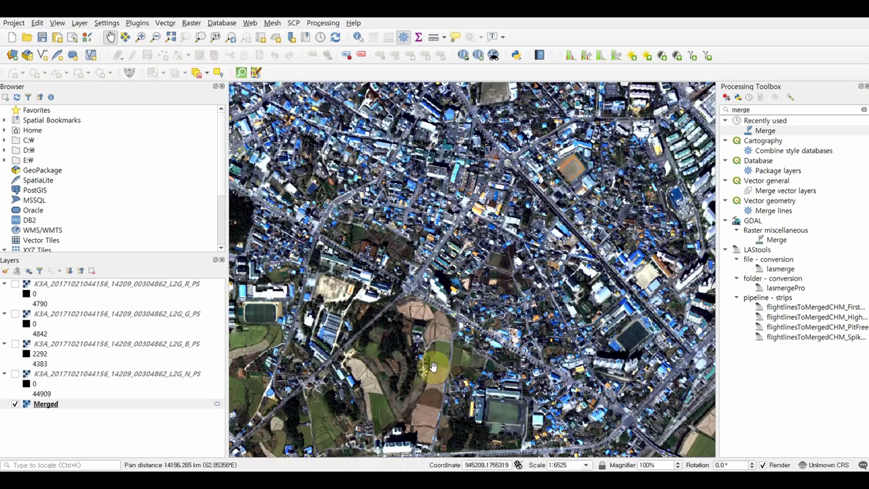
{"action": "left_click_drag", "start_coordinate": [432, 367], "coordinate": [495, 214]}
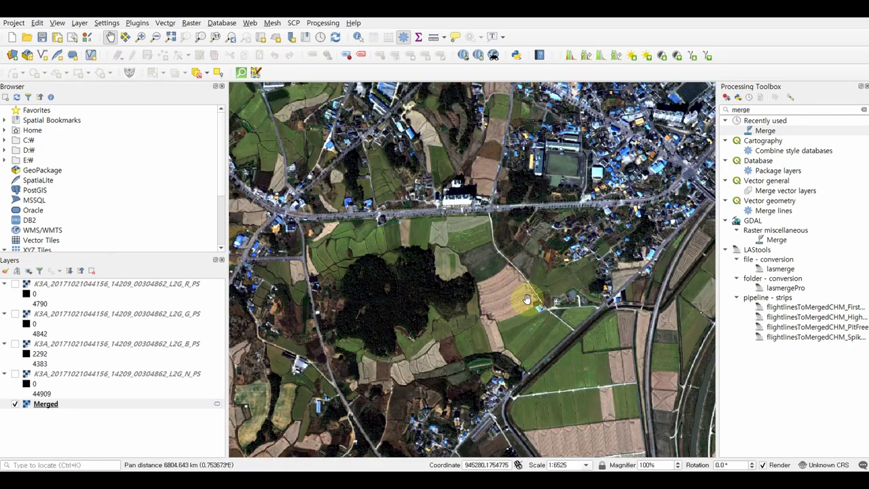
{"action": "left_click_drag", "start_coordinate": [527, 299], "coordinate": [359, 132]}
{"action": "mouse_move", "coordinate": [357, 374]}
{"action": "left_mouse_down"}
{"action": "mouse_move", "coordinate": [330, 291]}
{"action": "mouse_move", "coordinate": [337, 212]}
{"action": "left_mouse_up"}
{"action": "left_click_drag", "start_coordinate": [336, 211], "coordinate": [767, 419]}
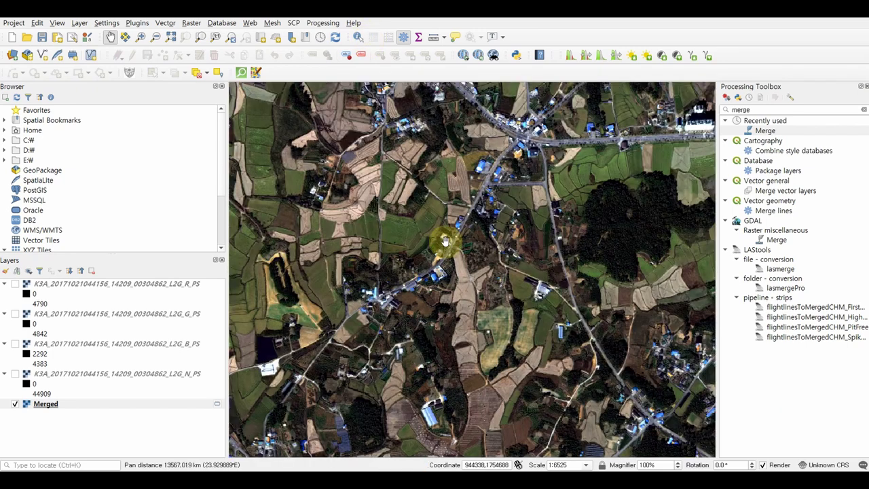
{"action": "left_click_drag", "start_coordinate": [445, 241], "coordinate": [808, 245]}
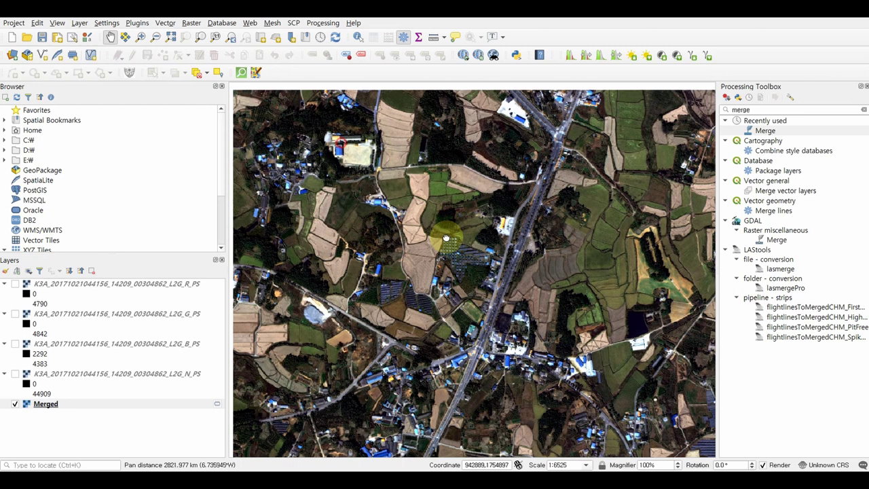
{"action": "left_click_drag", "start_coordinate": [446, 237], "coordinate": [578, 300]}
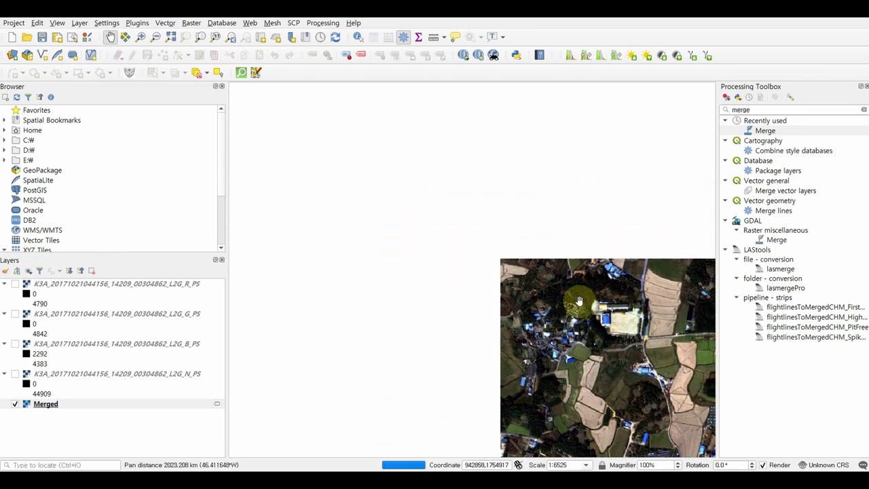
{"action": "left_click_drag", "start_coordinate": [387, 213], "coordinate": [552, 289]}
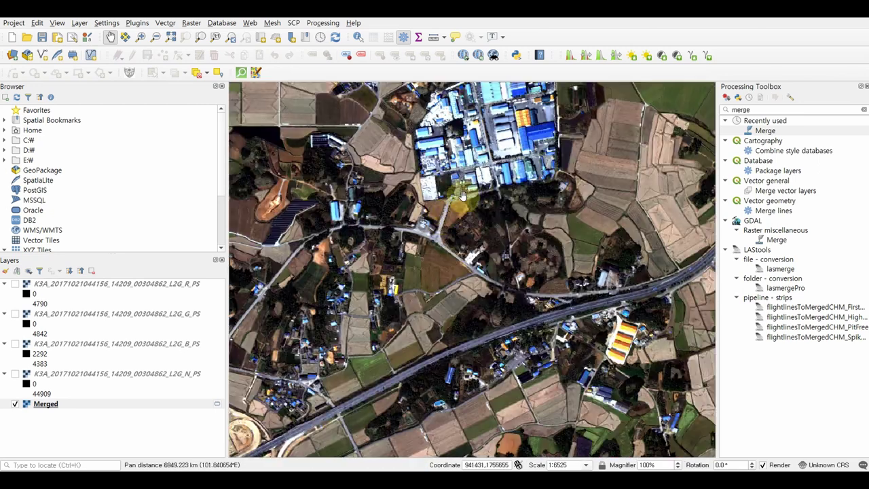
{"action": "left_click_drag", "start_coordinate": [464, 197], "coordinate": [453, 432]}
{"action": "left_click_drag", "start_coordinate": [557, 258], "coordinate": [614, 272]}
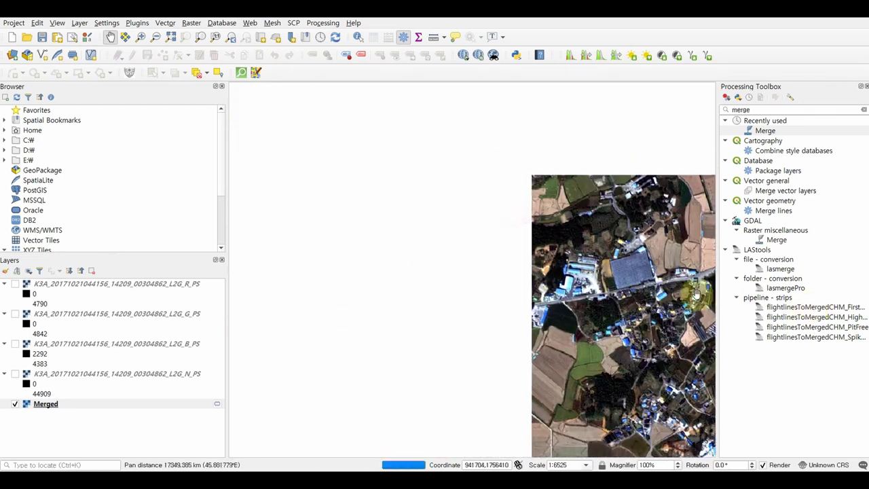